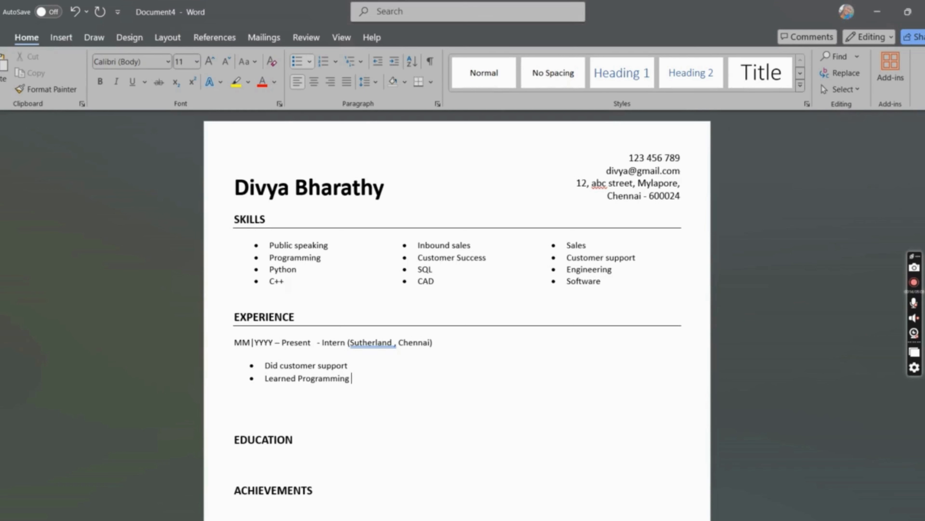
- Add a third bullet reading "Assisted customers with project" to the Intern entry under EXPERIENCE
key(Return)
text(ass)
key(BackSpace)
key(BackSpace)
key(BackSpace)
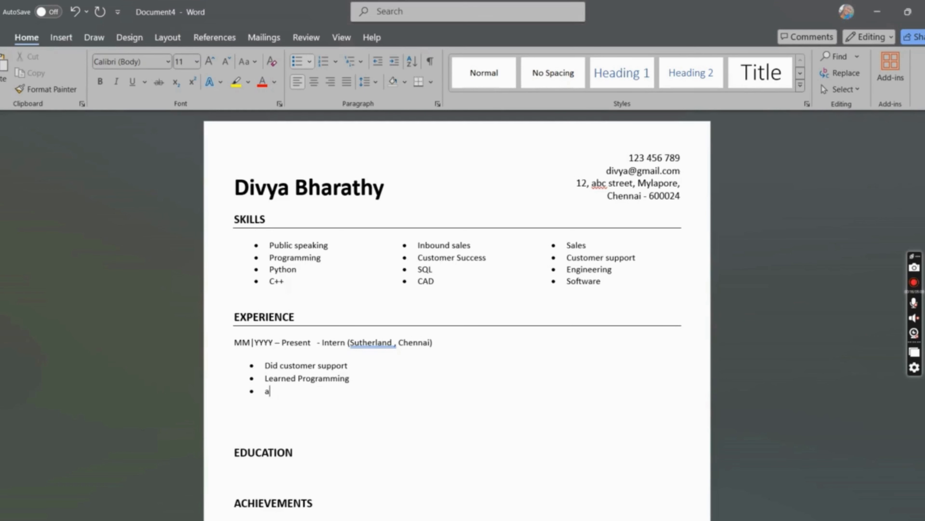
text(Assisted customers)
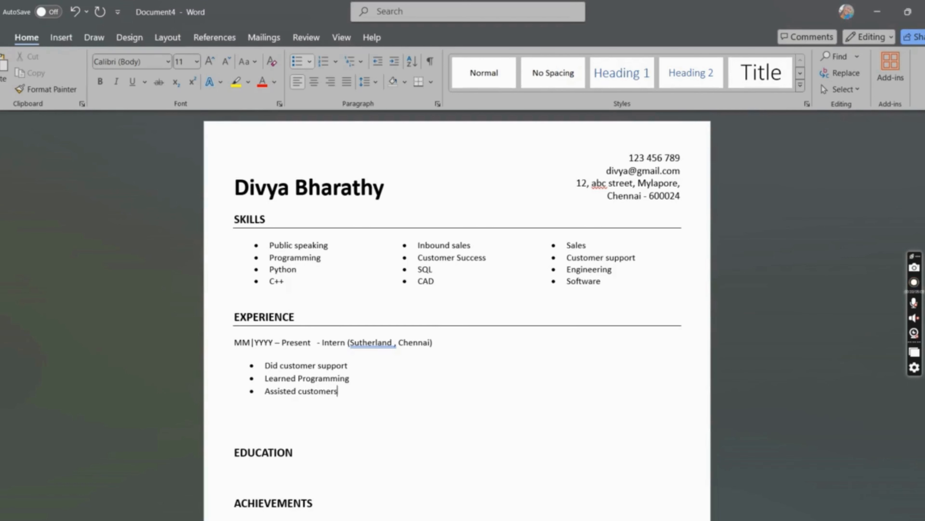
text( with project)
- Add the bullets "Implemented projects for XYZ clients" and "Achieved “X” amount of results for this client." to the Intern entry
key(Return)
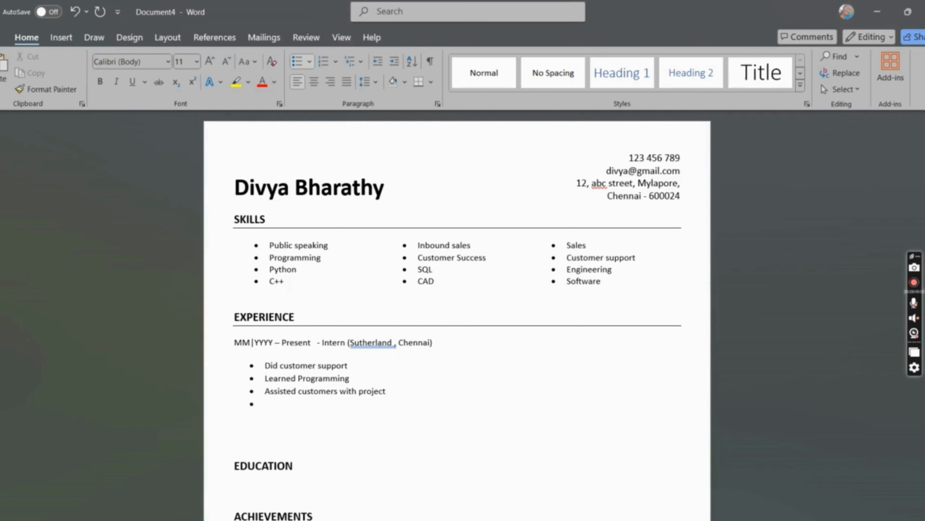
text(Implemented projects for )
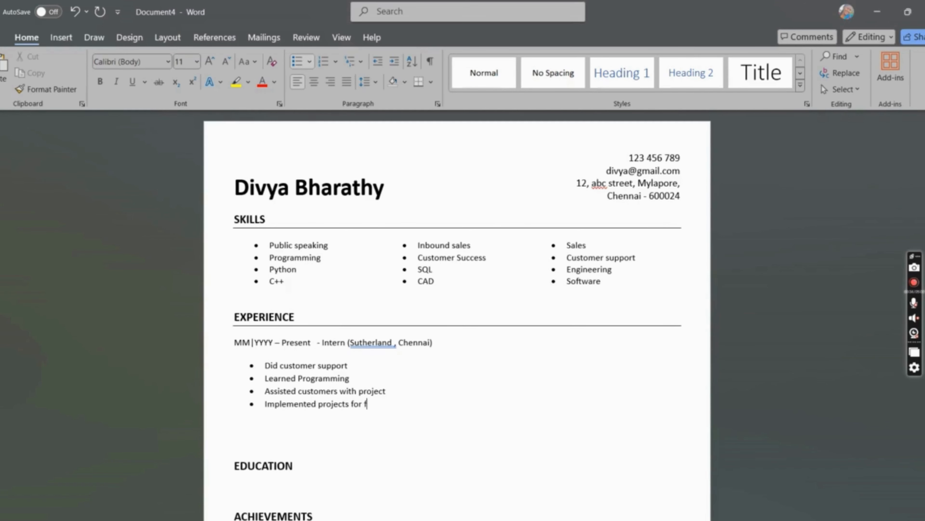
text(XYZ clients)
key(Return)
text(Achieved )
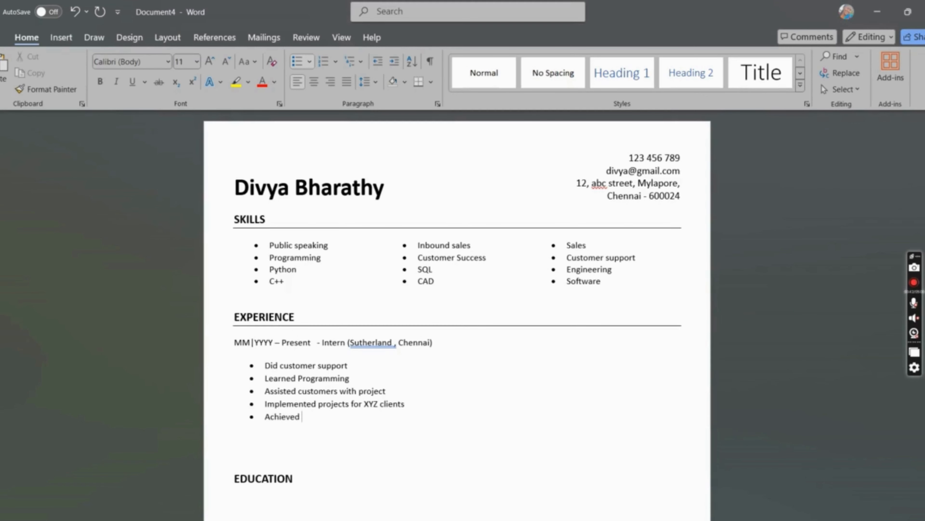
text(")
text(X)
text(" amount of results for this client.)
- End the bullet list and paste a copy of the whole Intern entry with its five bullets below it
key(Return)
key(Return)
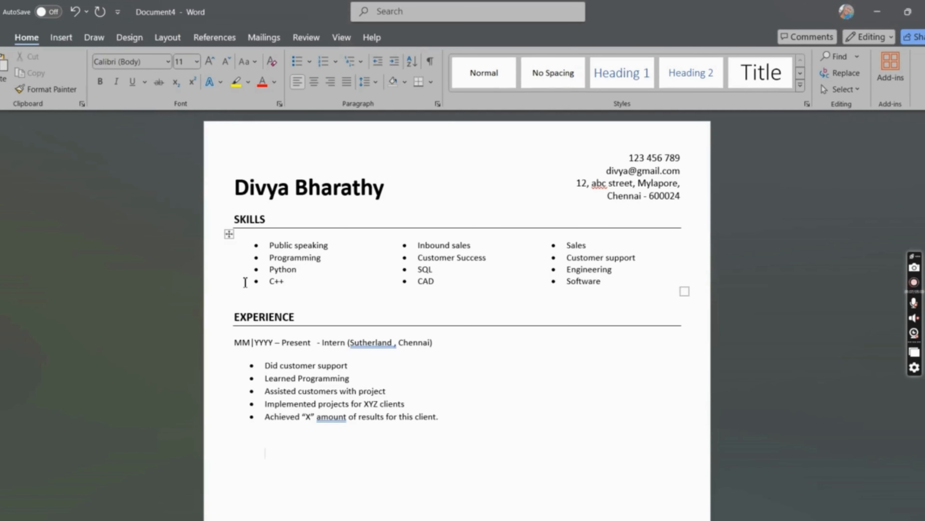
text(MM|YYYY – Present  - Intern (Sutherland , Chennai) Did customer support Learned Programming Assisted customers with project Implemented projects for XYZ clients Achieved "X" amount of results for this client.)
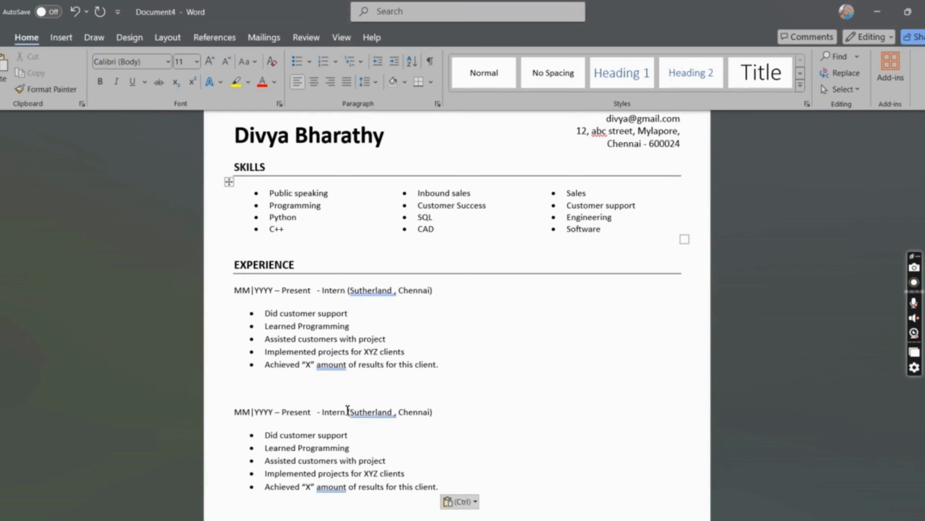
- Replace "Present" with "MM|YYYY" as the end date in the second experience entry
click(311, 412)
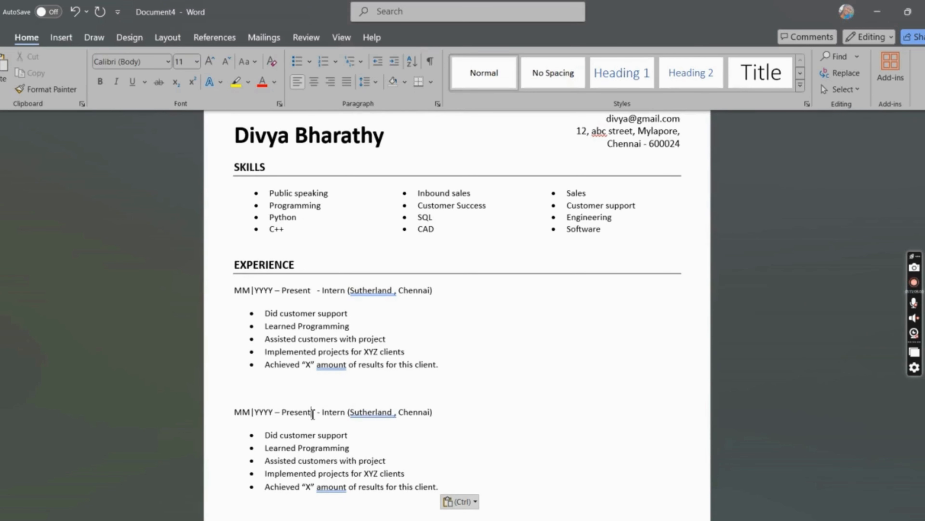
key(BackSpace)
key(BackSpace)
key(BackSpace)
key(BackSpace)
key(BackSpace)
key(BackSpace)
key(BackSpace)
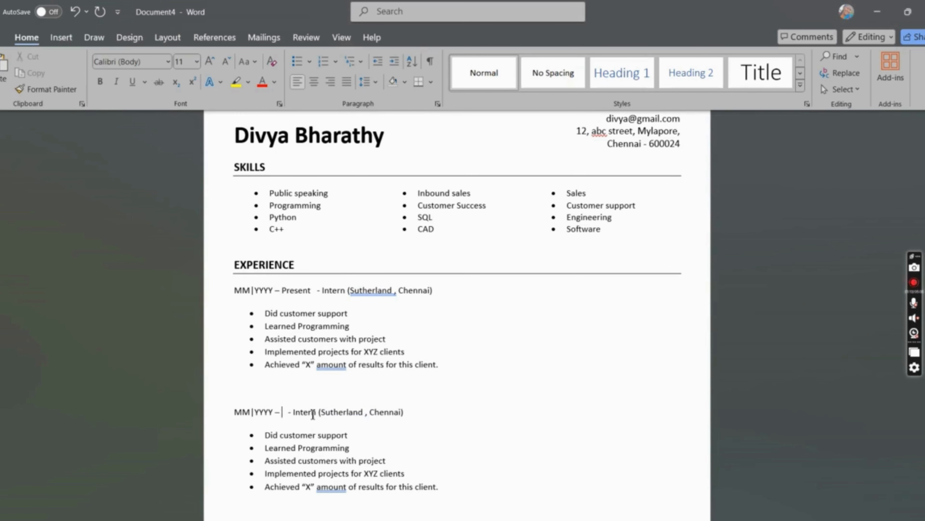
text(MM|)
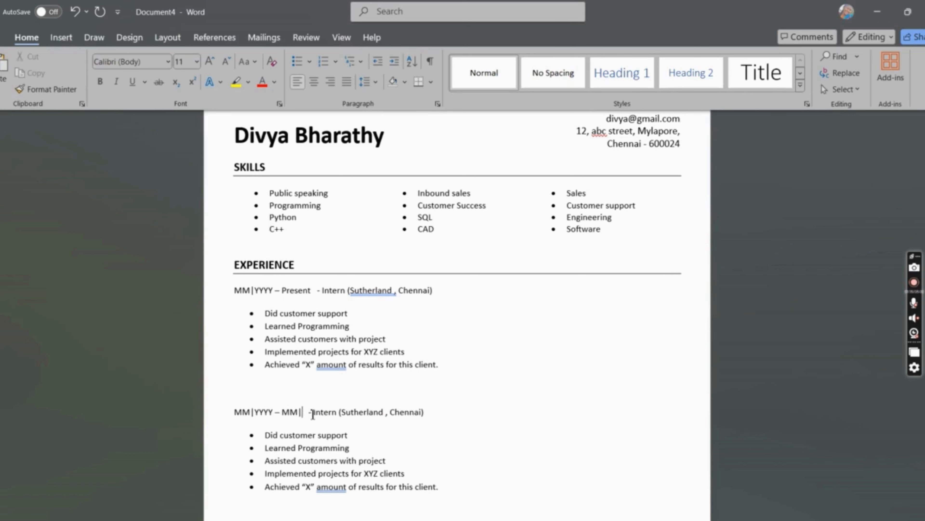
text(YYYY)
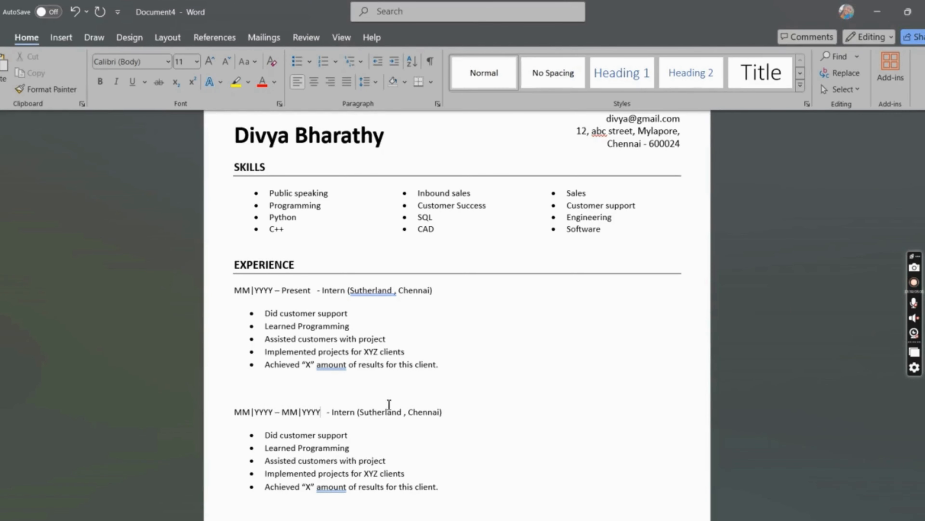
- Change the job title in the second experience entry to "Customer Support"
click(357, 411)
key(BackSpace)
key(BackSpace)
key(BackSpace)
key(BackSpace)
key(BackSpace)
key(BackSpace)
key(BackSpace)
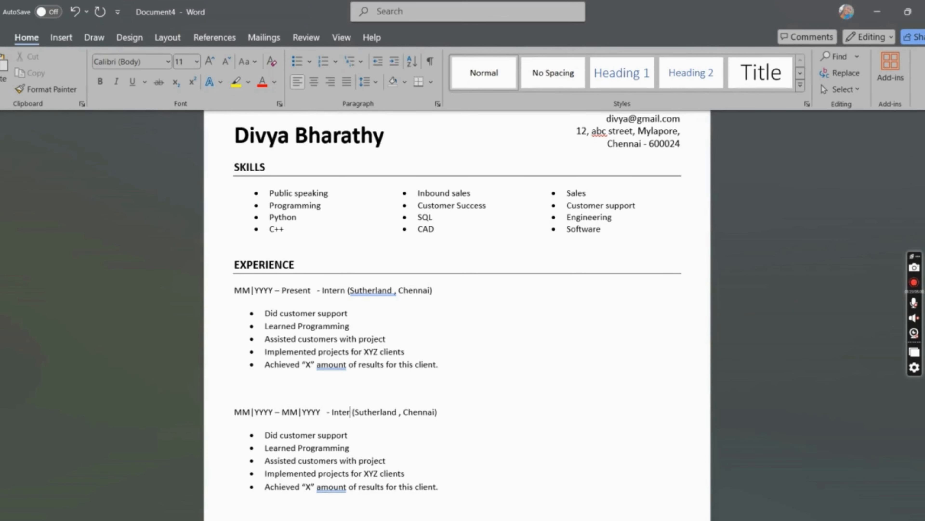
text(Customer )
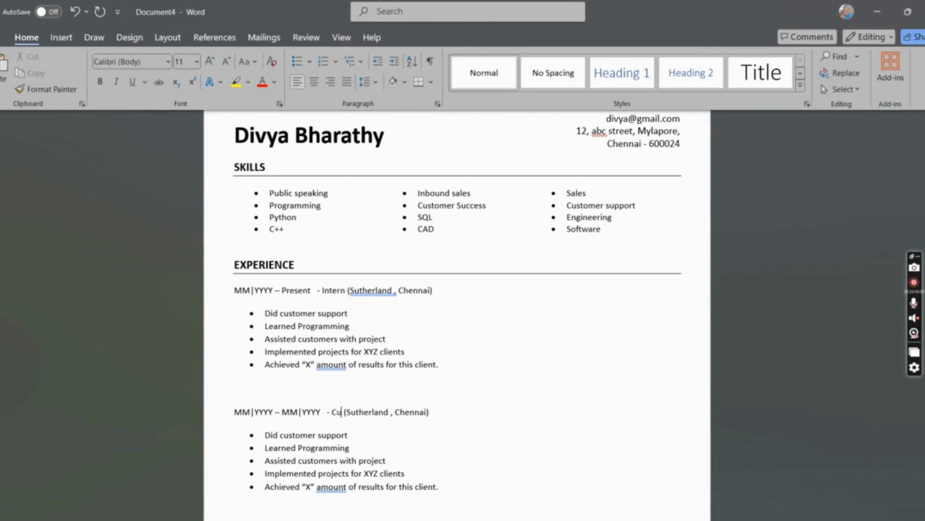
text(Supp)
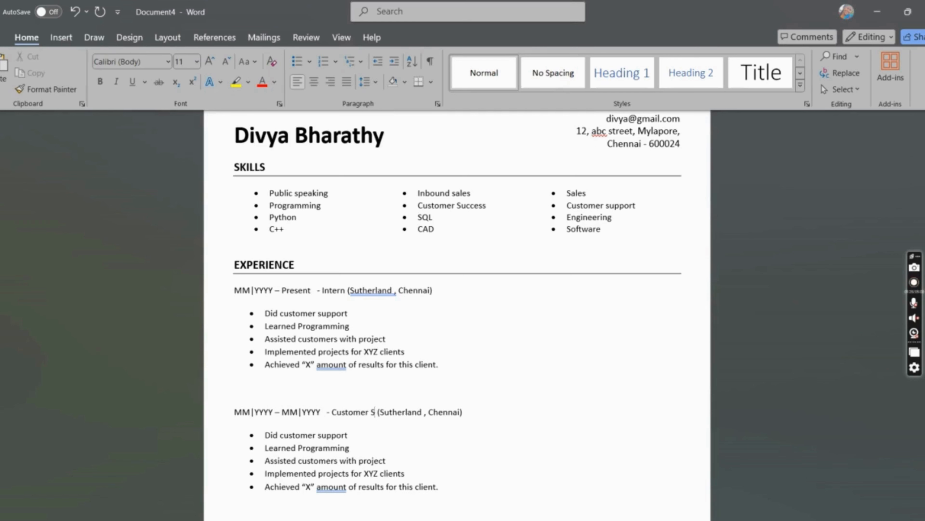
text(ort)
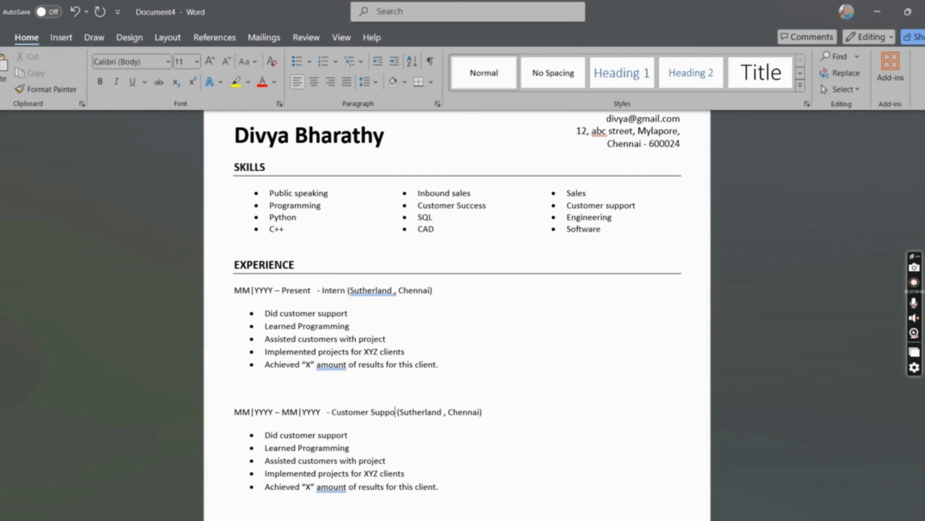
- Change the company in the second experience entry to "Cognizant"
click(448, 413)
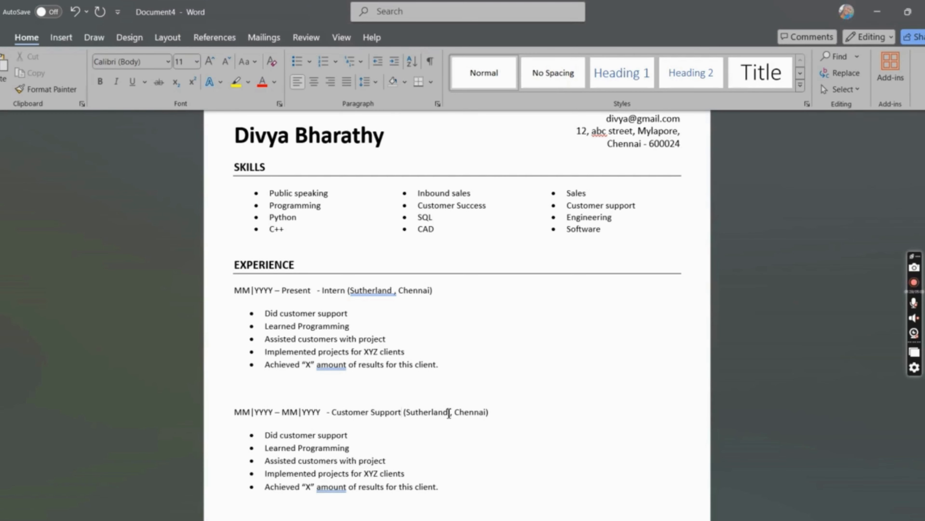
key(BackSpace)
key(BackSpace)
key(BackSpace)
key(BackSpace)
key(BackSpace)
key(BackSpace)
key(BackSpace)
key(BackSpace)
key(BackSpace)
key(BackSpace)
text(Cognizant)
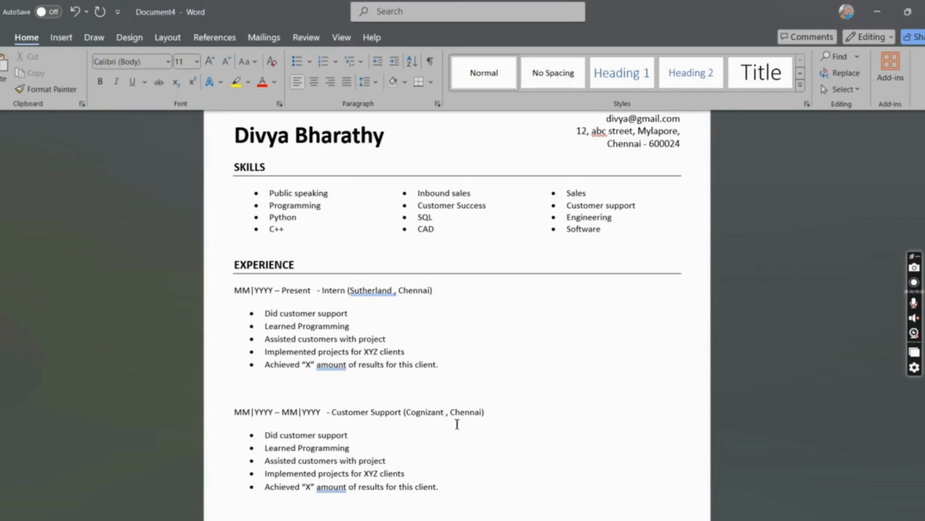
- Apply the grammar corrections that change "amount" to "number" in both entries and remove the space after "Sutherland"
scroll(402, 443, down, 1)
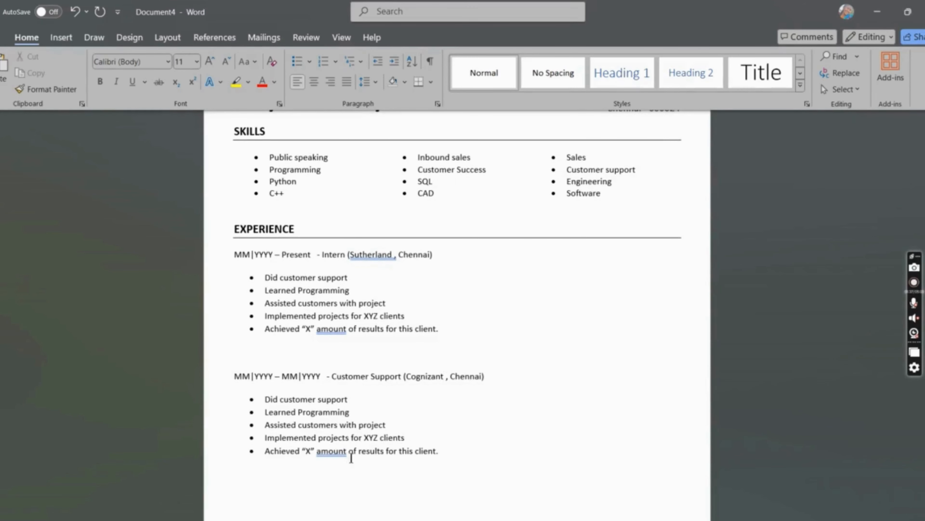
click(341, 455)
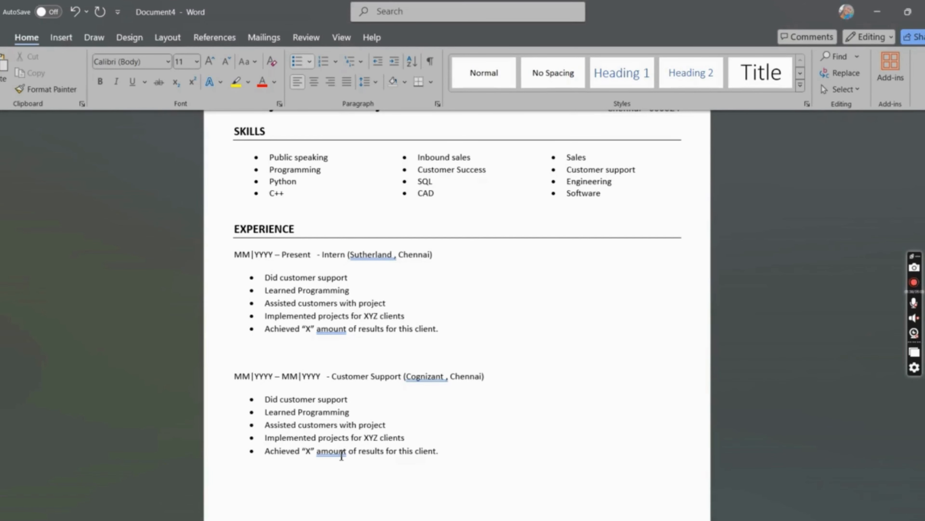
right_click(342, 455)
click(317, 220)
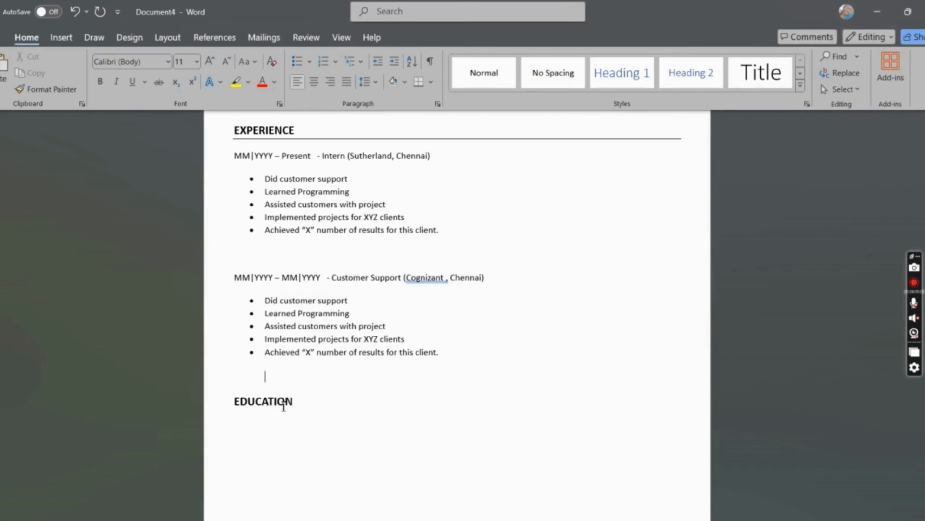
- Add a bottom border under the EDUCATION heading and delete the blank line above it
click(294, 401)
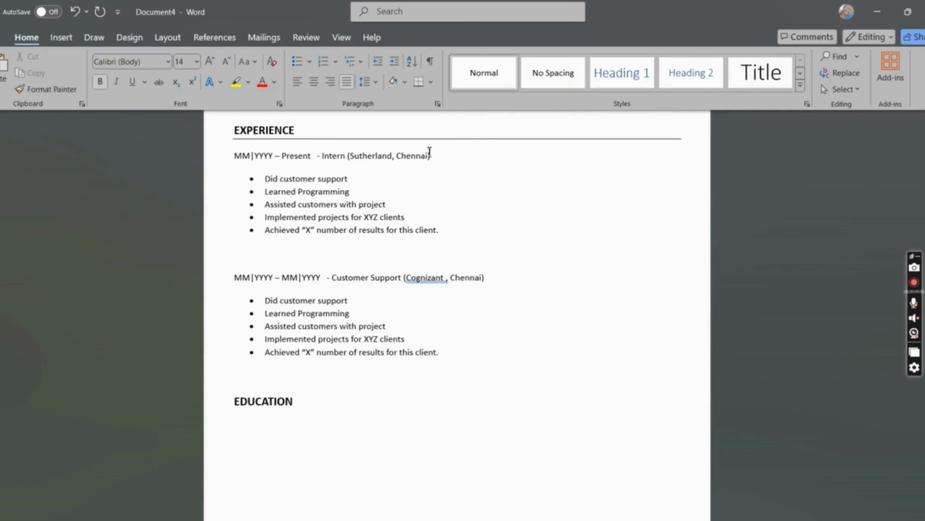
click(431, 82)
click(439, 97)
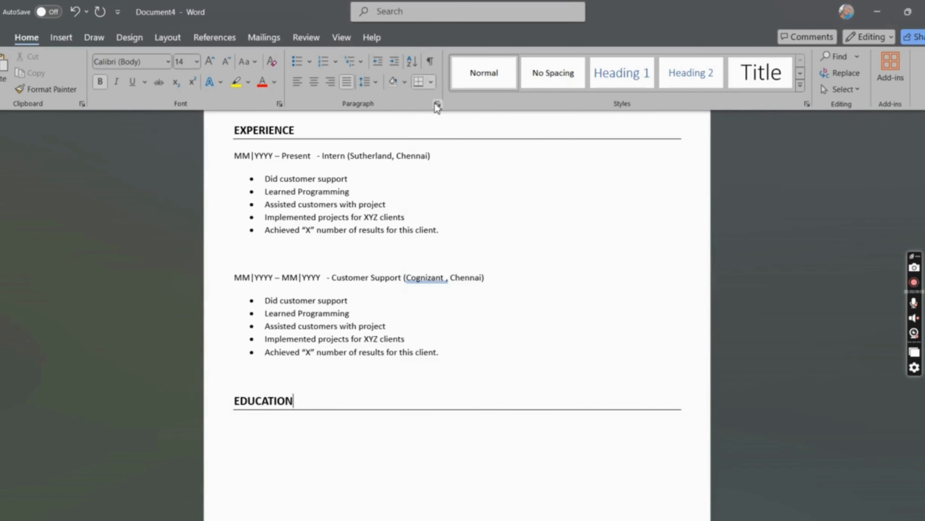
click(289, 387)
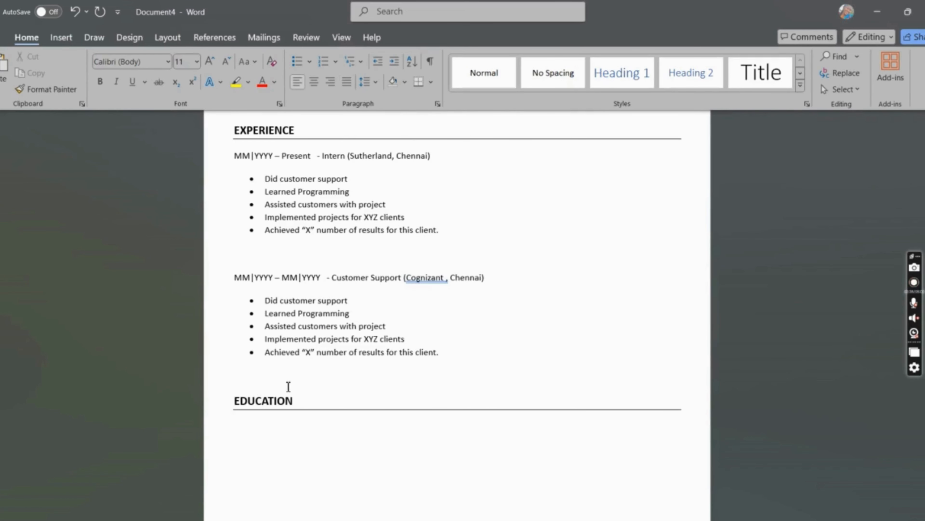
key(BackSpace)
- Try to delete the blank line between the two experience entries
click(329, 258)
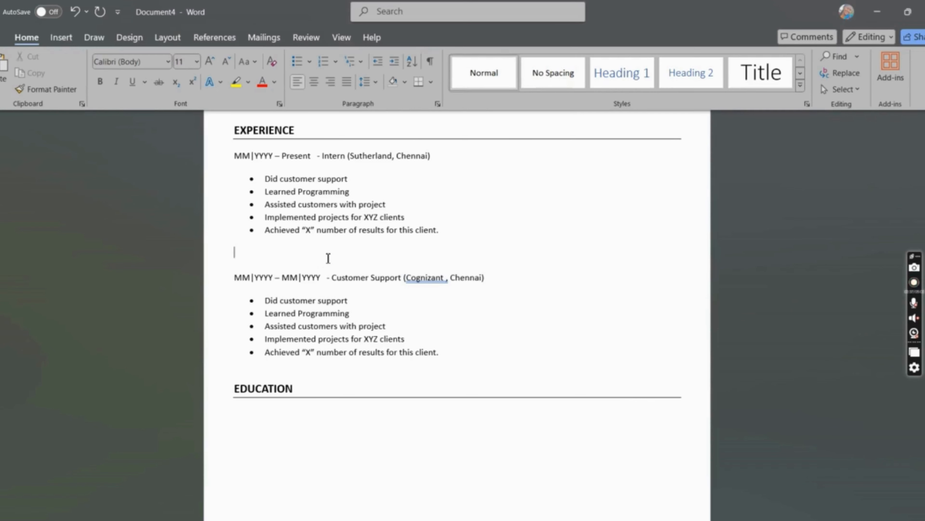
key(BackSpace)
key(ctrl+z)
- Remove the space before the comma after "Cognizant" in the second experience entry
scroll(328, 259, up, 5)
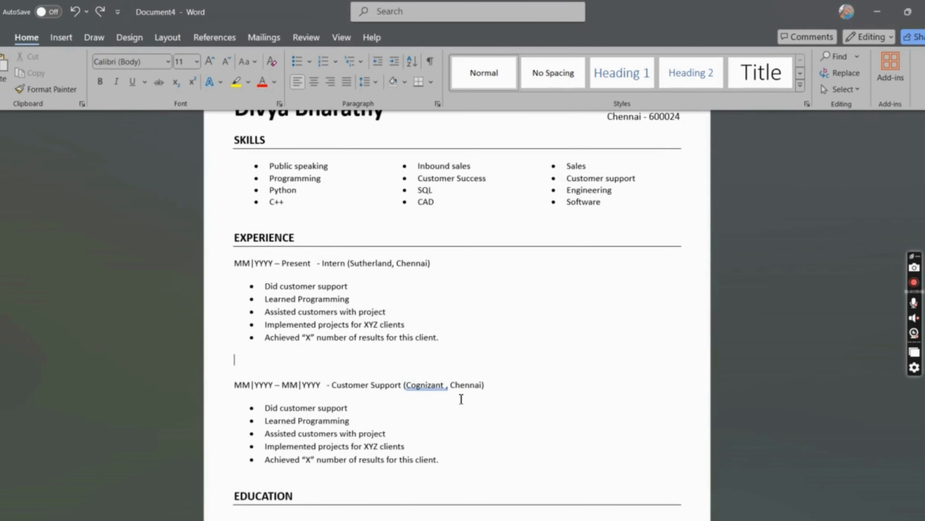
key(BackSpace)
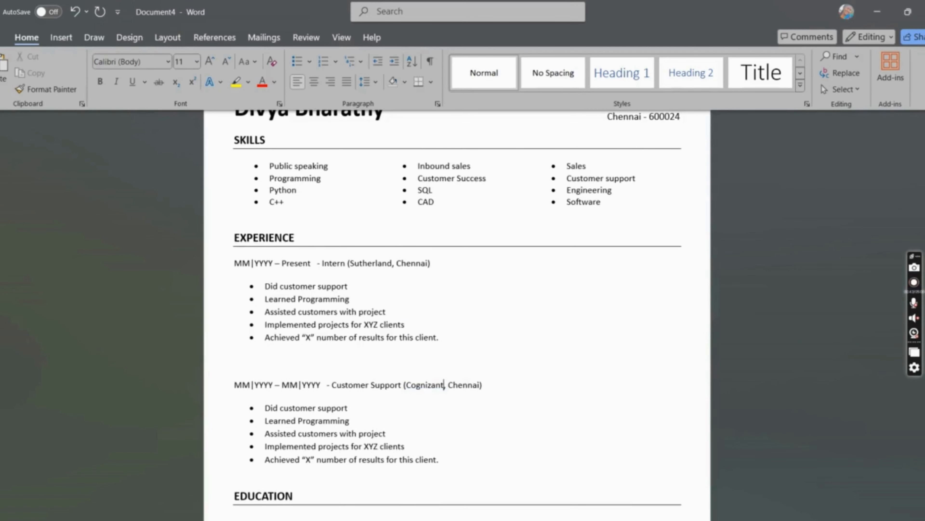
- Make the date, title and company lines of both experience entries bold
scroll(448, 387, down, 5)
click(322, 391)
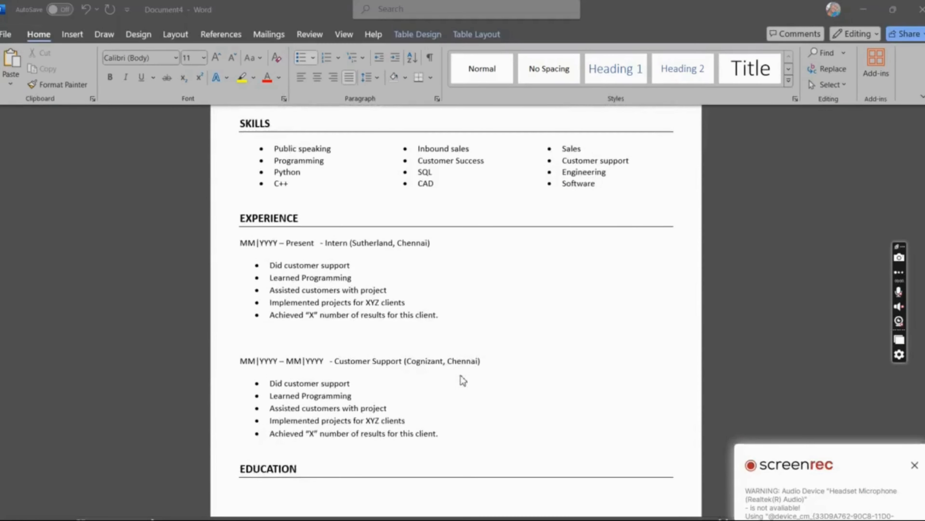
scroll(463, 379, down, 1)
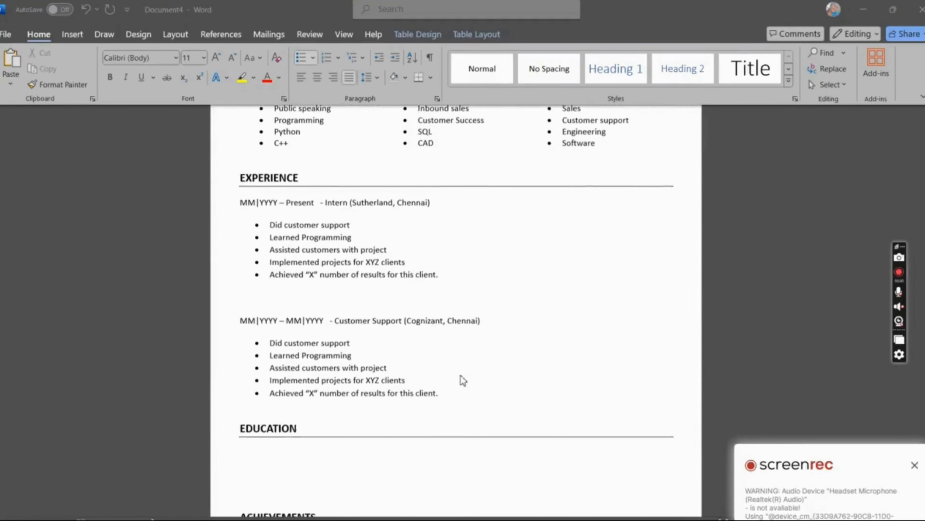
scroll(463, 380, down, 1)
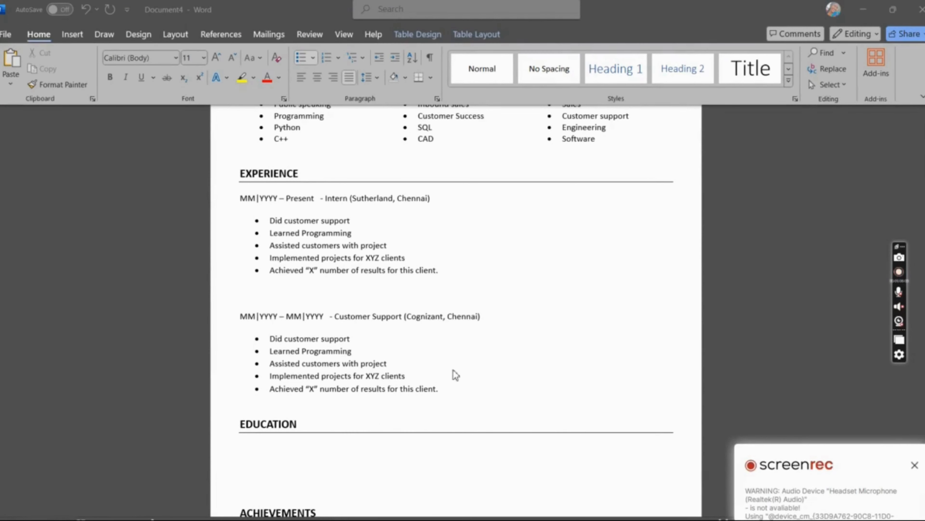
triple_click(382, 313)
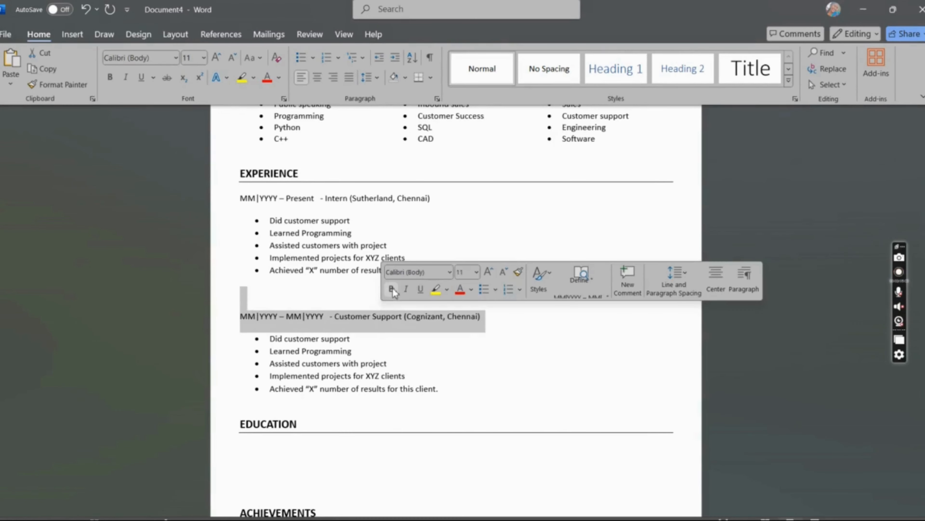
click(393, 288)
triple_click(308, 201)
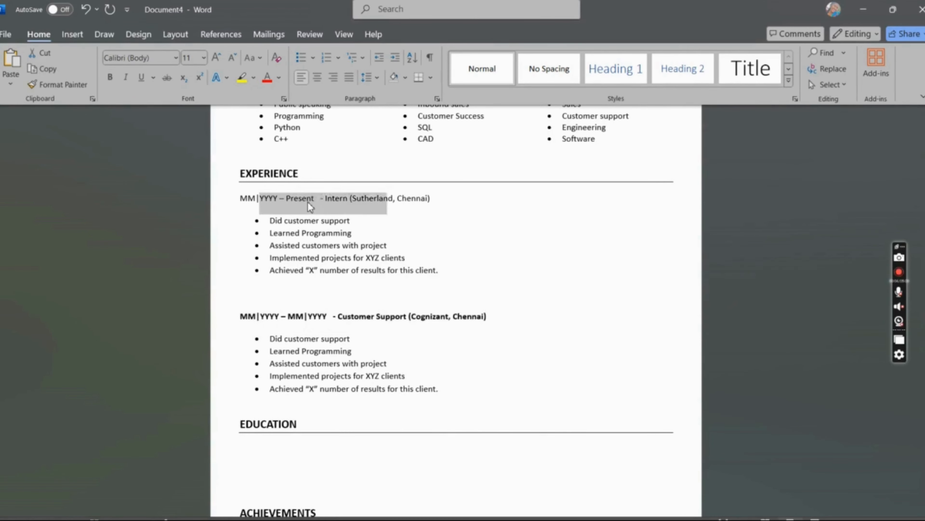
key(ctrl+b)
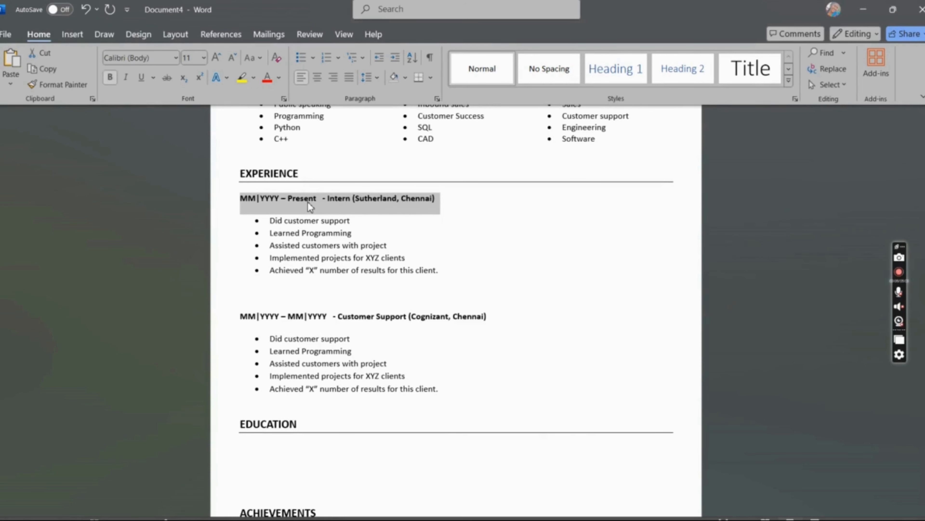
click(421, 248)
- Try to reduce the gap above the Customer Support entry by replacing the blank line with a new one
click(346, 291)
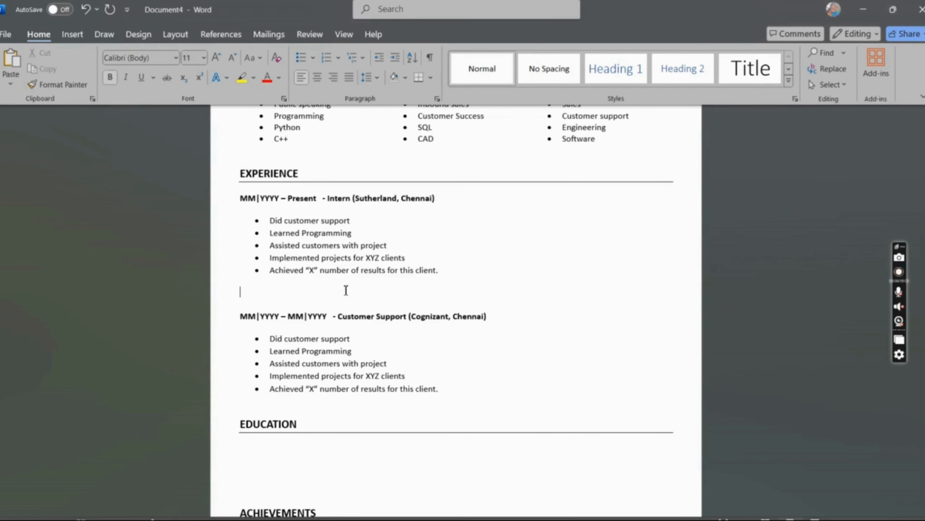
key(BackSpace)
key(Return)
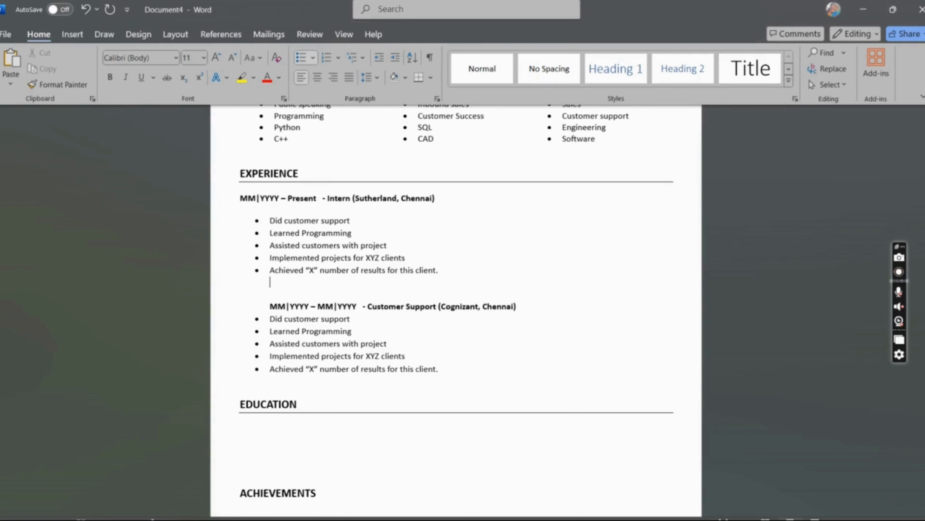
key(ctrl+z)
key(ctrl+z)
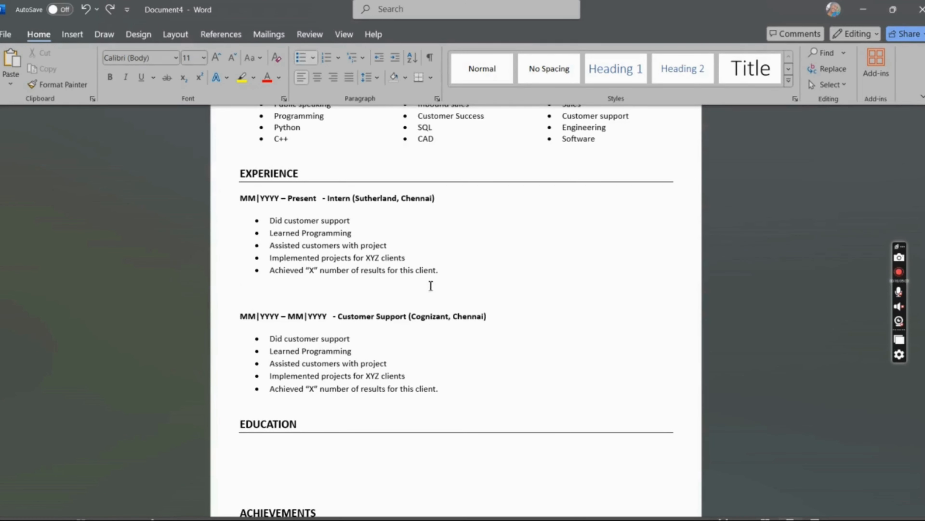
- Enter "Batchelor of Technology: Information Technology, Anand Institute of Higher Technology" in non-bold 12 pt text below the EDUCATION heading
scroll(432, 332, down, 3)
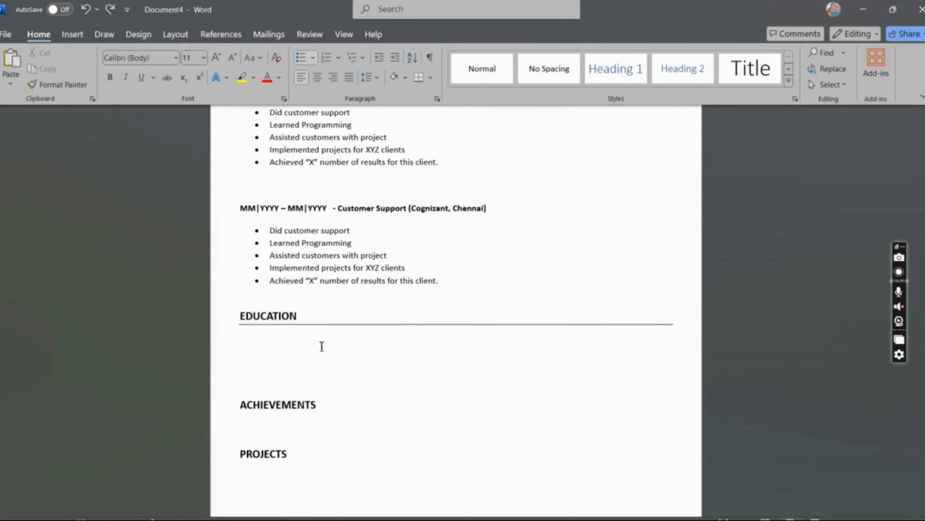
click(313, 351)
text(Bat)
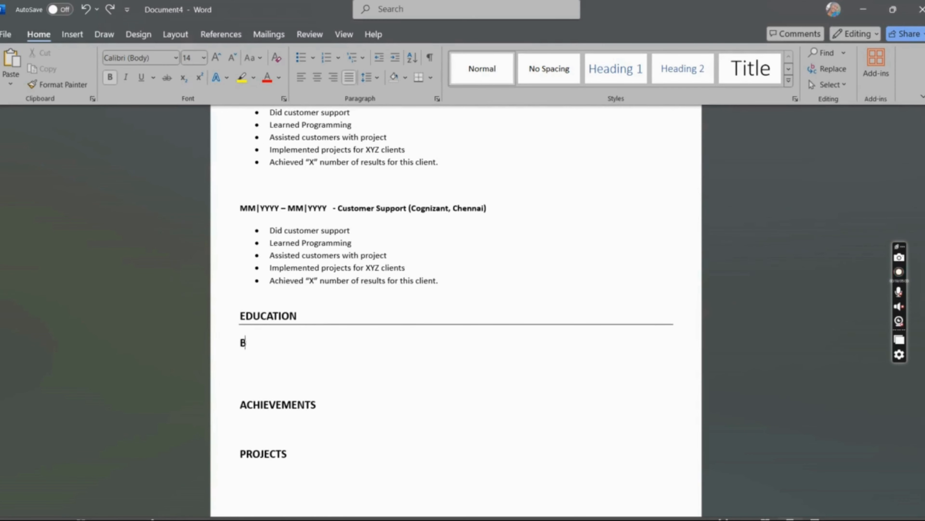
key(BackSpace)
key(BackSpace)
key(BackSpace)
key(ctrl+b)
text(Batchelor)
text(of Technology: Information Technology, Anand Institute of Higher)
text(T)
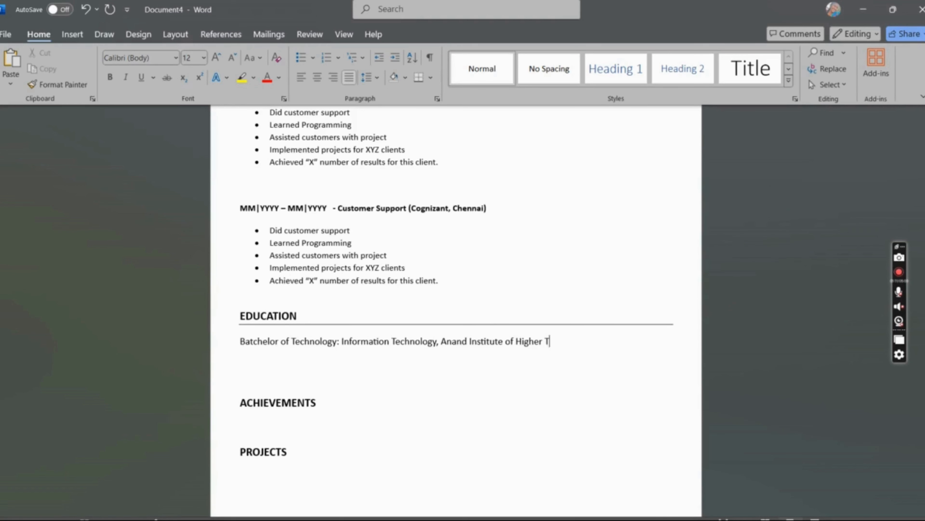
text(echnology)
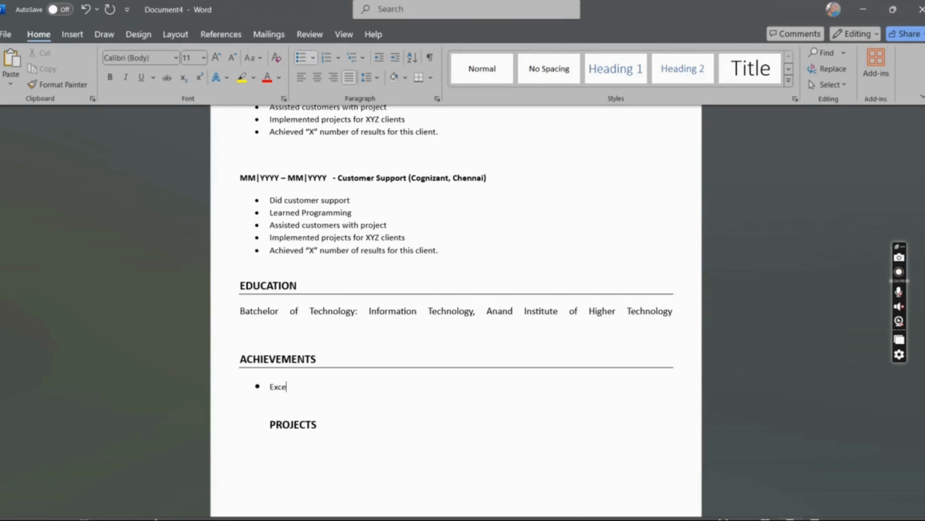
- Complete the first Achievements bullet as "Exceeded target" and left-align both the Education entry and this bullet
text(ded target)
click(309, 390)
triple_click(273, 315)
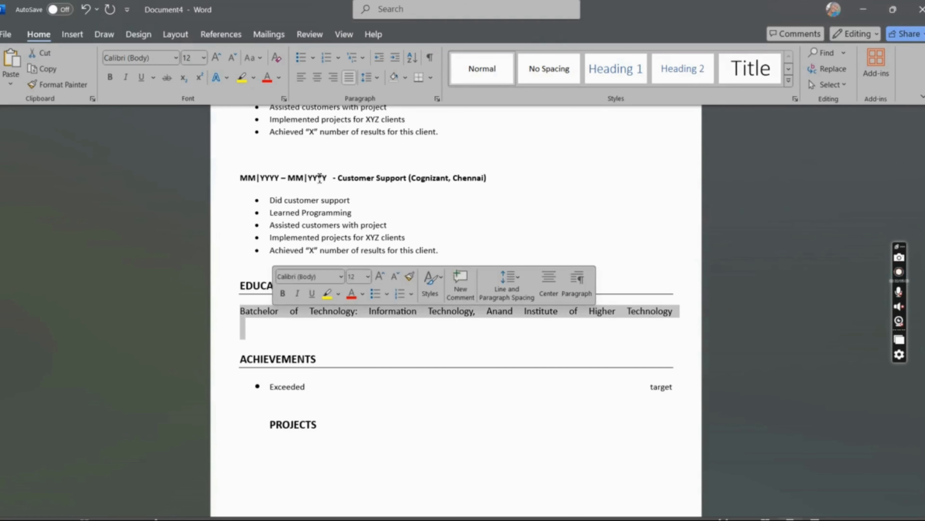
click(300, 77)
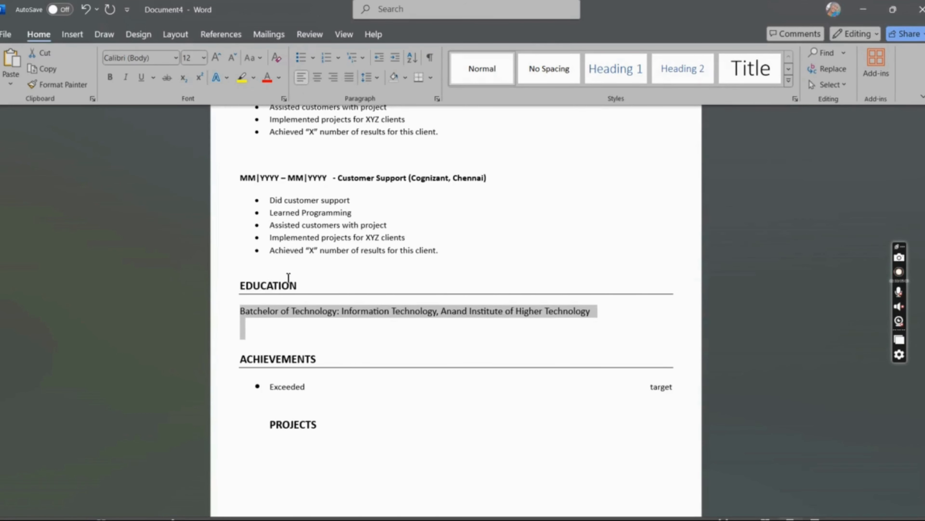
double_click(256, 390)
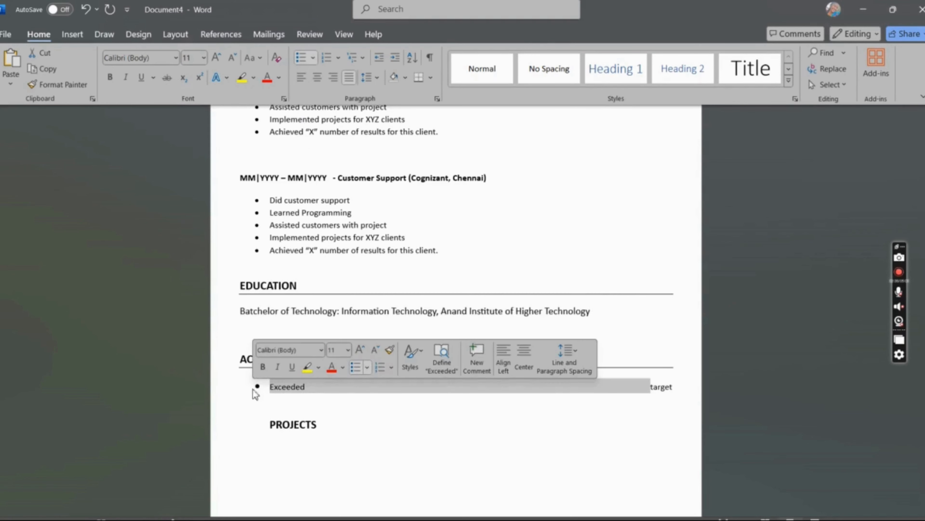
click(305, 80)
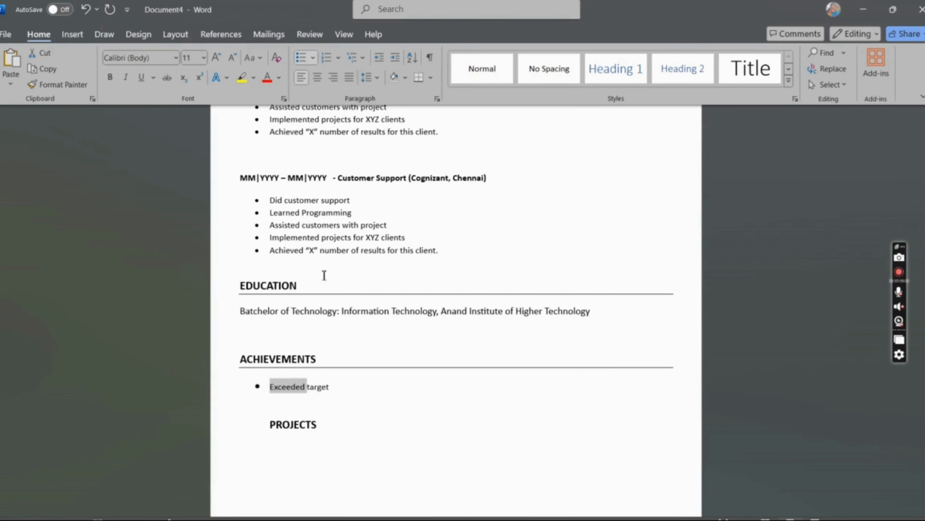
- Extend the first Achievements bullet to "Exceeded targets for the quarter Q2 with X company" and add the bullet "Awarded best employee for the year 2020."
click(343, 385)
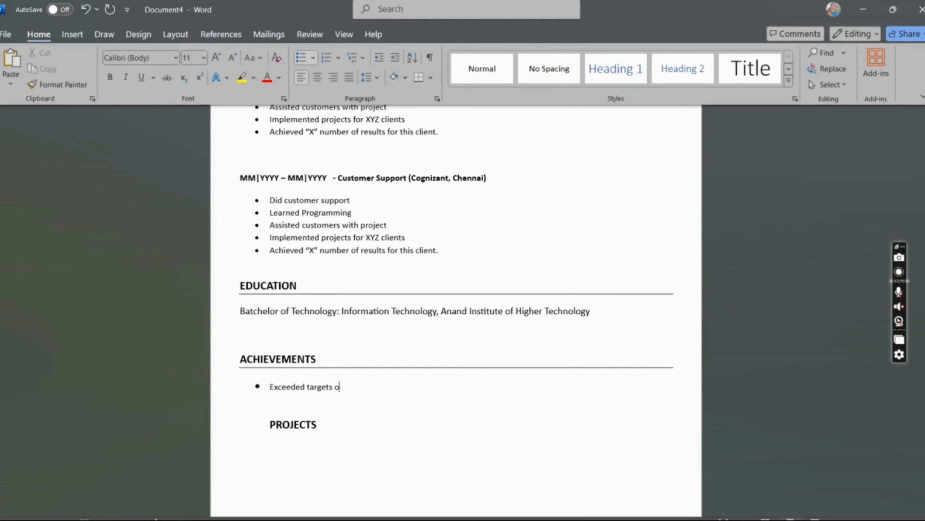
text(s for fhe quarter Q2 with X company)
key(Return)
text(Awarded best employee for the year 2020.)
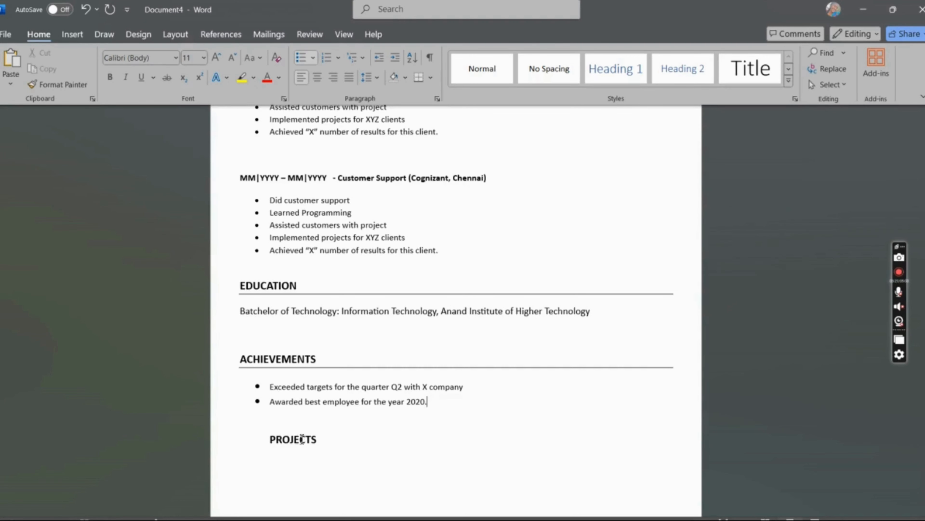
- Try to realign the PROJECTS heading by justifying and left-aligning it together with the last Achievements bullet
click(269, 439)
double_click(279, 439)
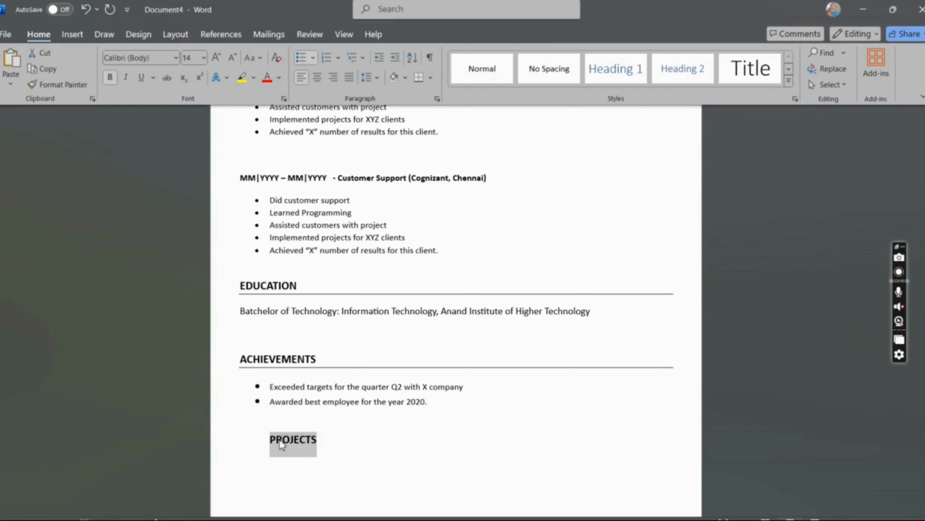
triple_click(280, 440)
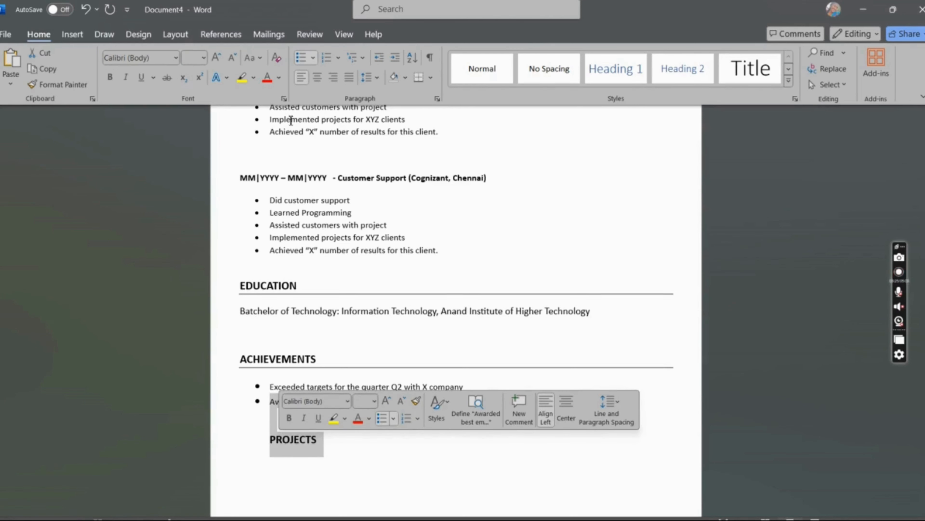
key(ctrl+j)
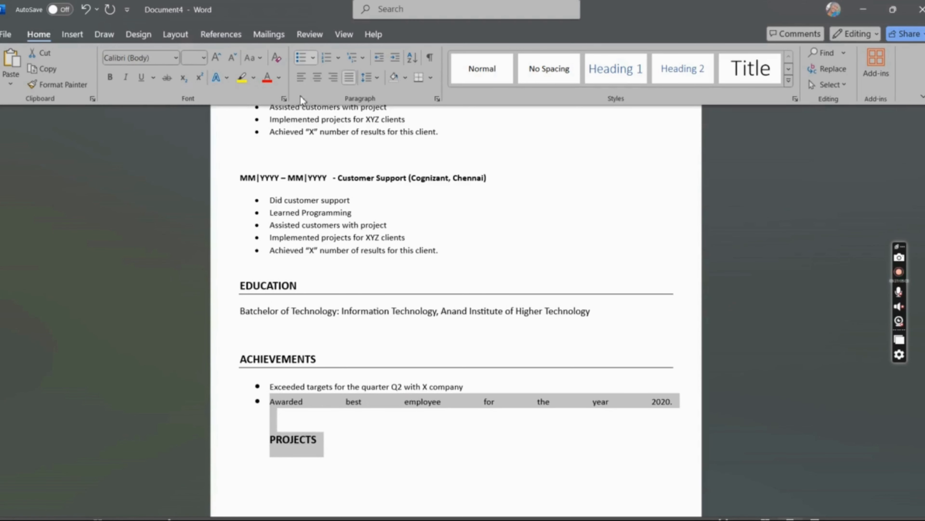
click(300, 78)
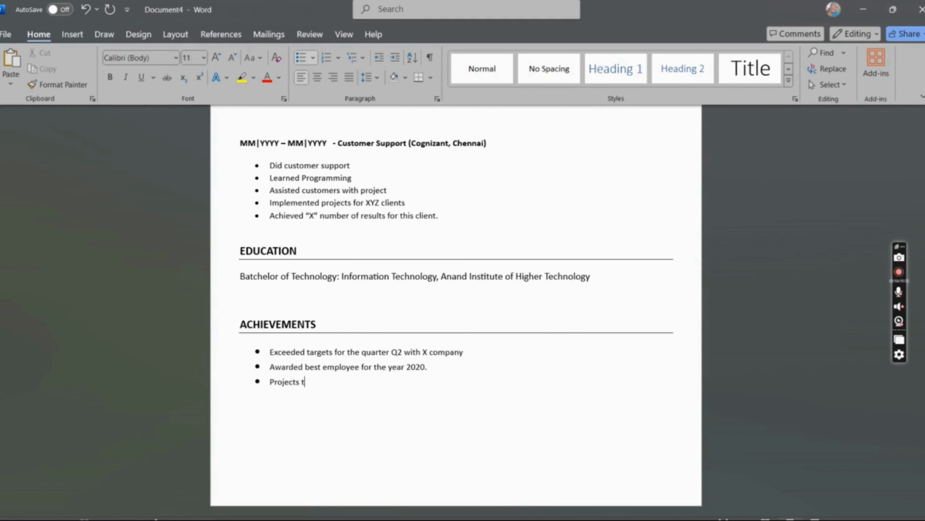
- Replace the PROJECTS heading with a third Achievements bullet reading "Projects that you have done during your career and Academy can be mentioned here."
text(hat )
text(you have done during)
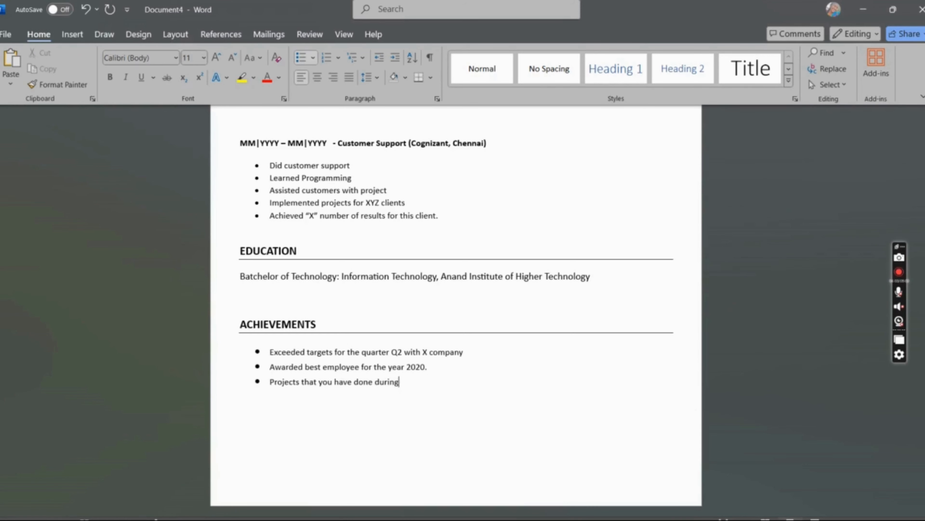
text( your career and Academy)
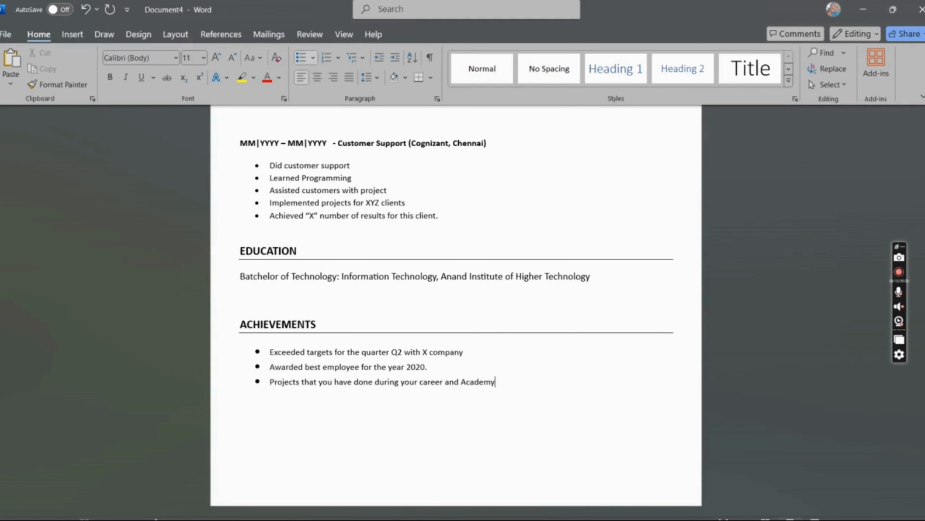
text( can be meny)
text(ioned here.)
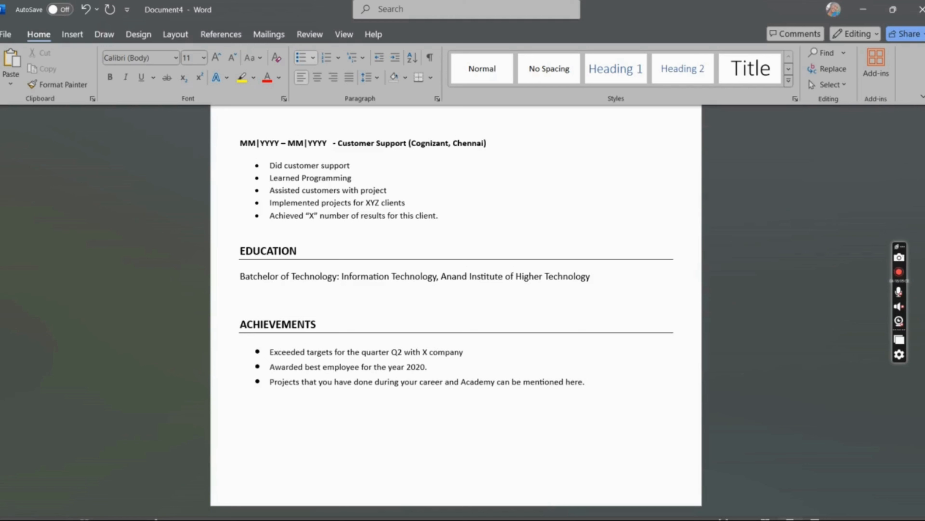
- Add an unbulleted note below the Achievements list reading "You can also add projects that you have done as a separate title and highlight it"
key(Return)
key(Return)
key(Return)
text(You can also add projects )
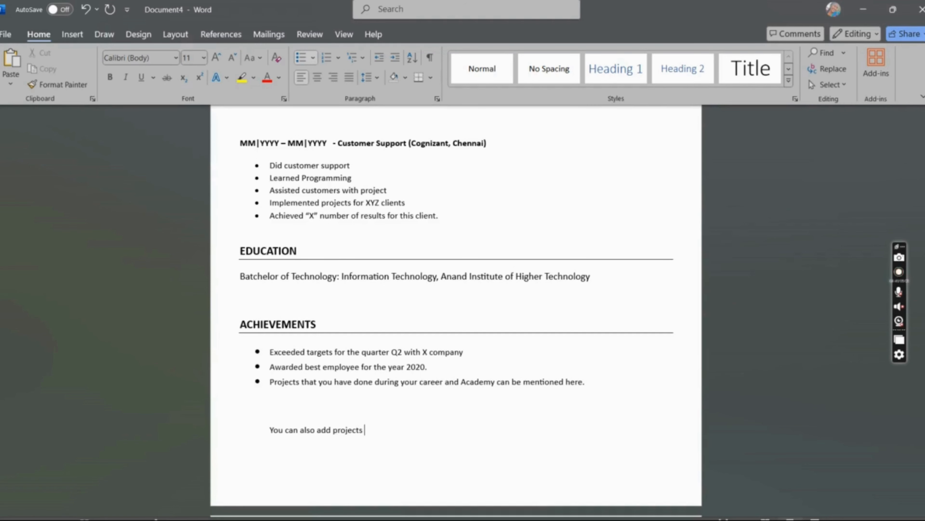
text(that you have done)
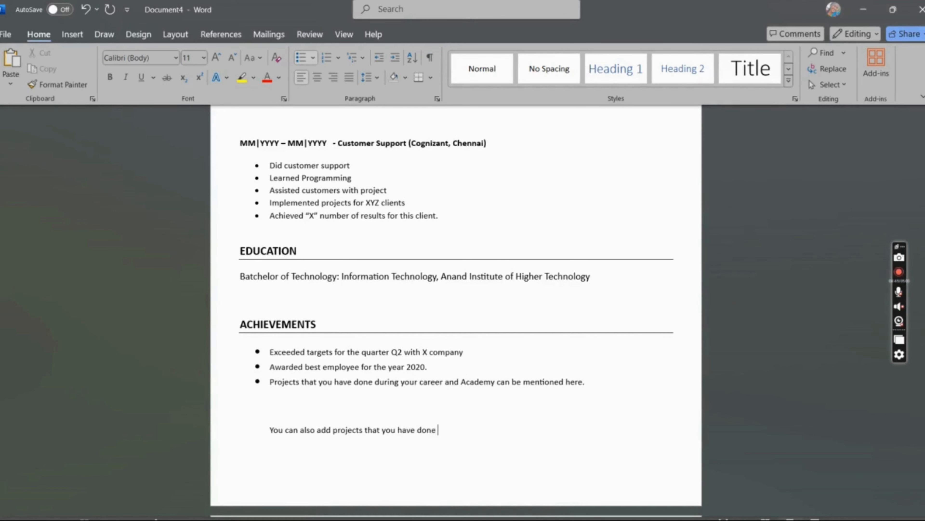
text( dur)
key(BackSpace)
key(BackSpace)
key(BackSpace)
text(as a separate title and)
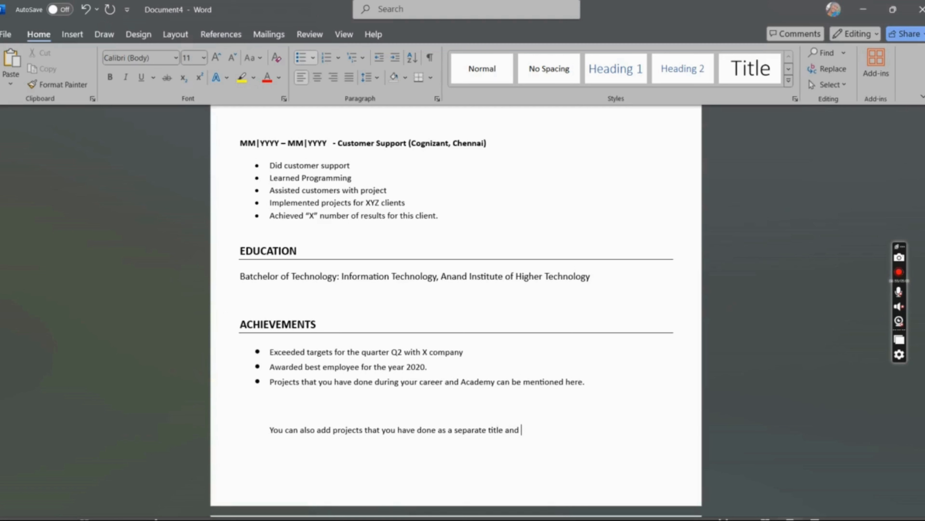
text( highlight it)
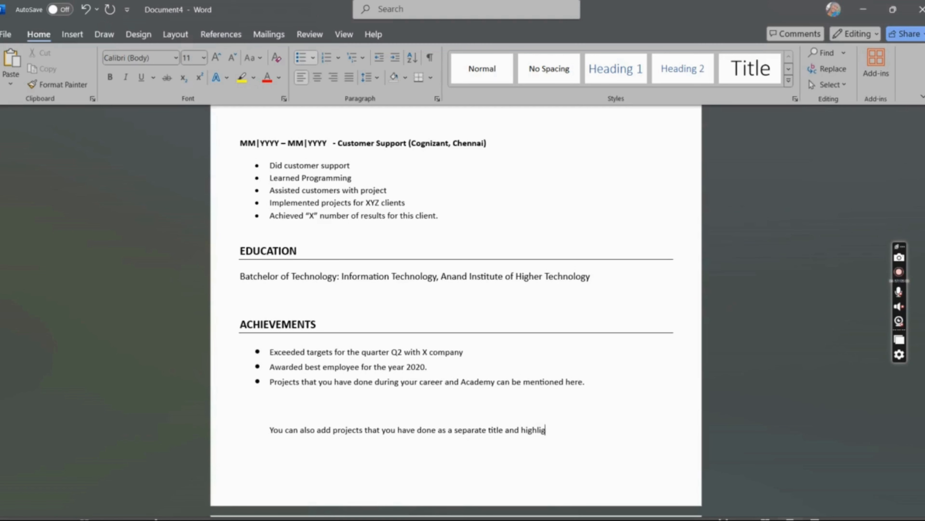